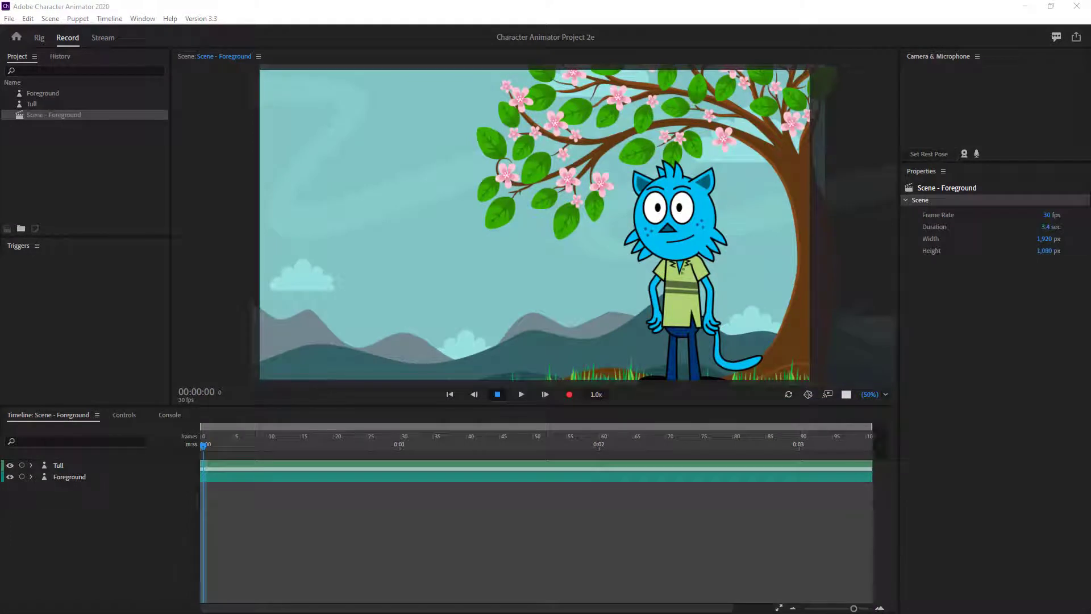
Add a new scene camera, Camera 1, from the Scene menu.
left_click(47, 10)
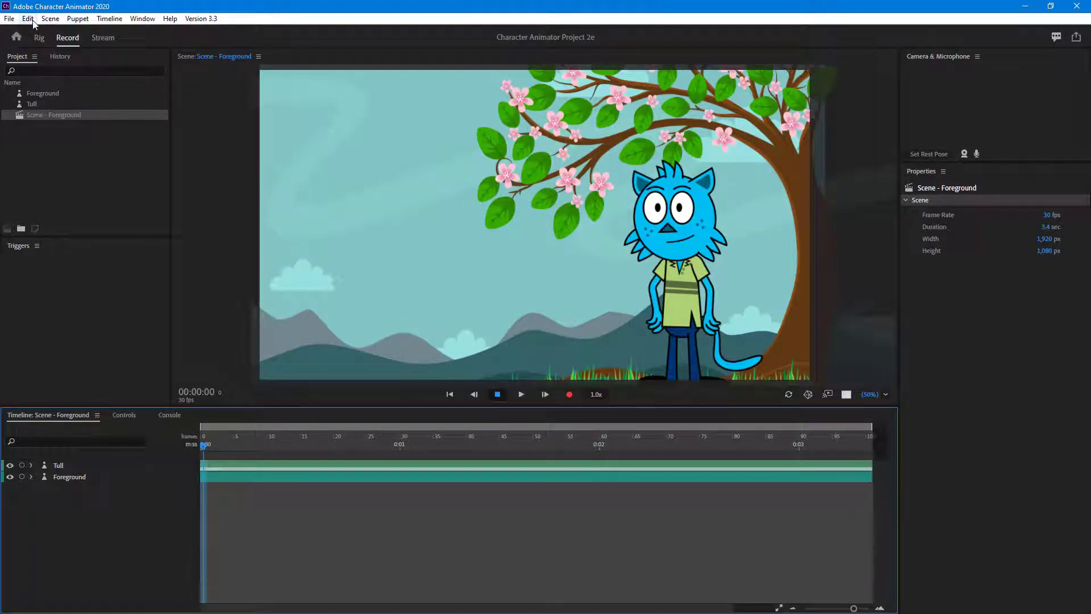
left_click(47, 18)
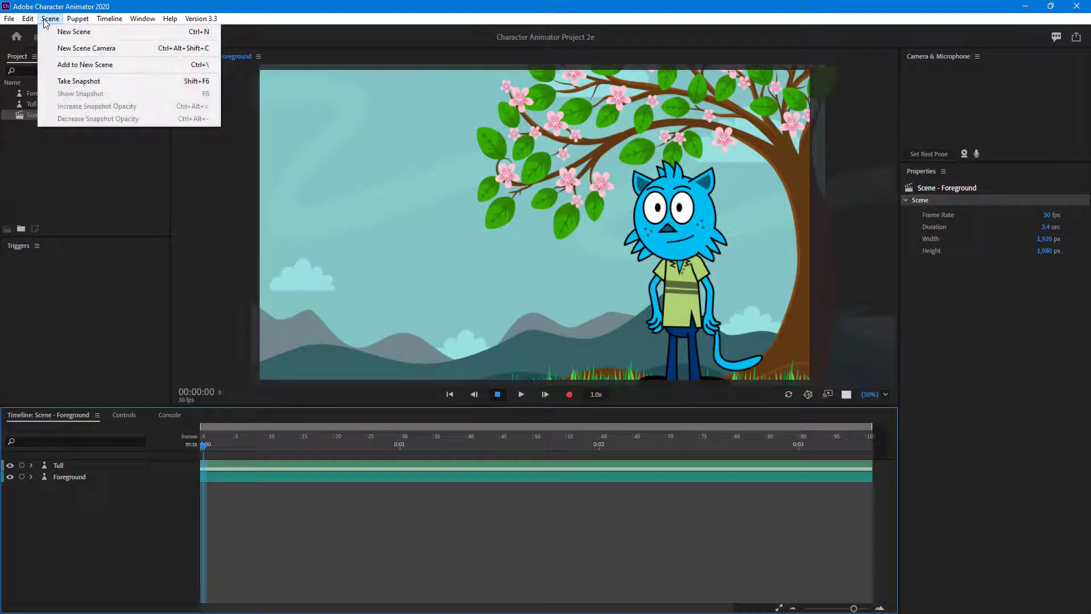
left_click(66, 49)
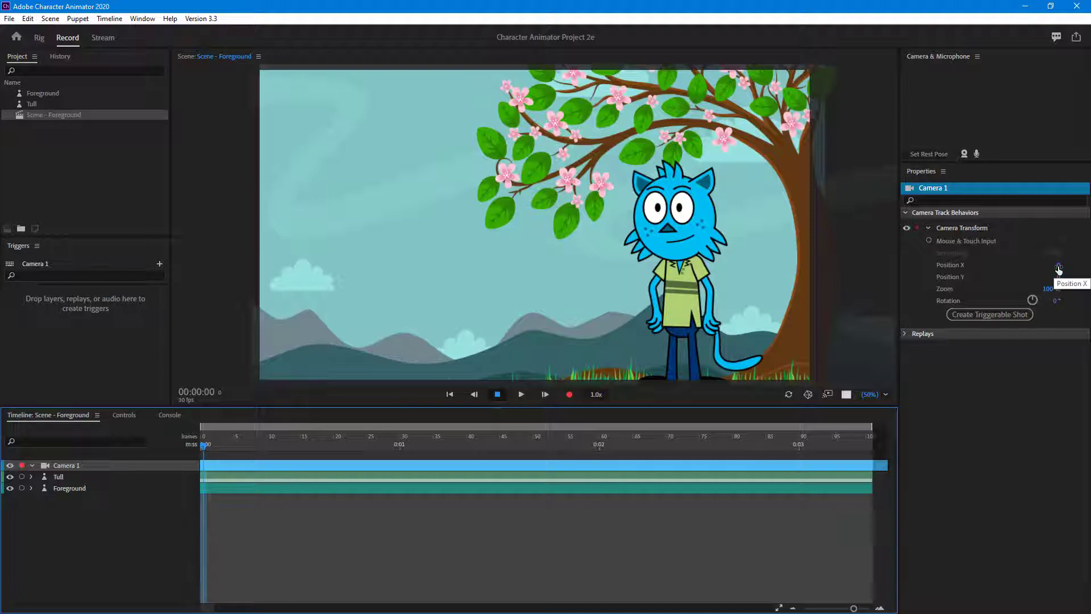
Frame the opening shot at camera Position X 44, Y 46 with 0° rotation.
left_click_drag(1059, 269, 1086, 271)
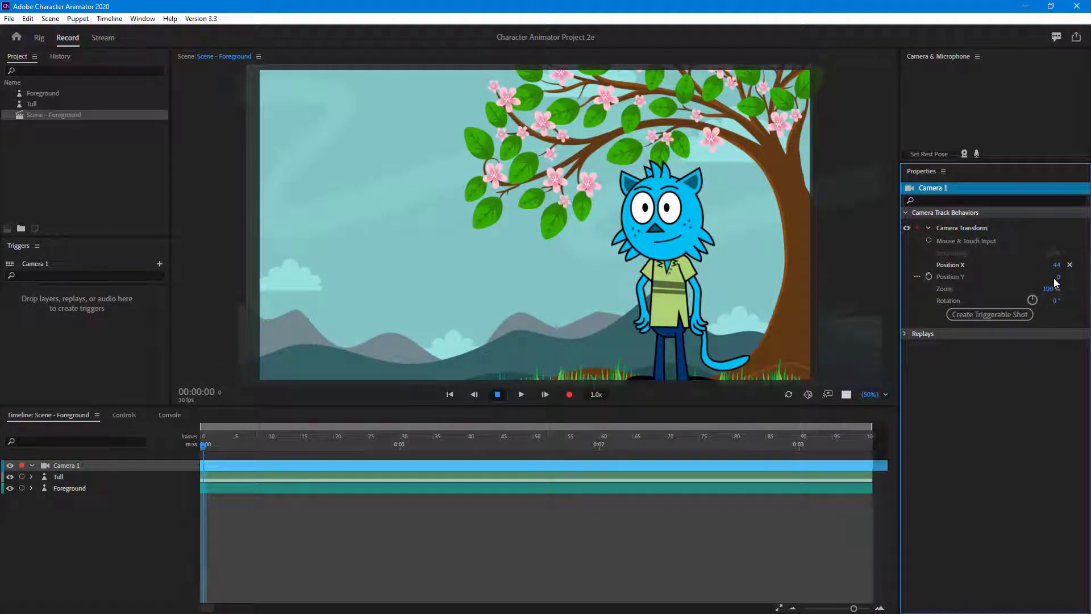
left_click_drag(1060, 281, 1063, 304)
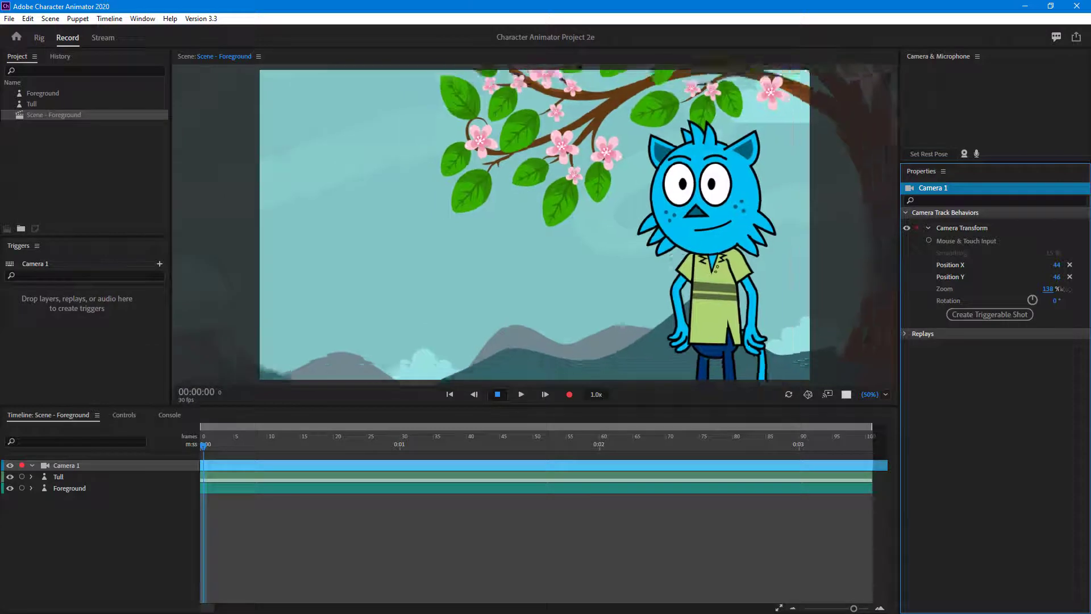
left_click(1056, 301)
type("0")
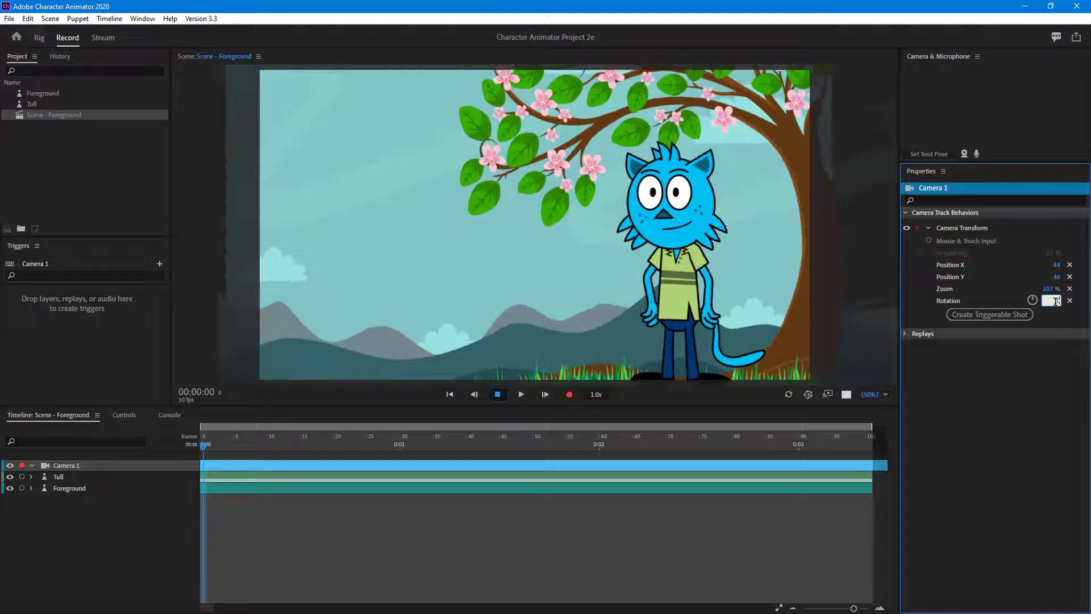
key("Return")
Move the playhead from the start of the timeline to frame 15.
left_click(466, 460)
key("Home")
left_click_drag(204, 446, 303, 452)
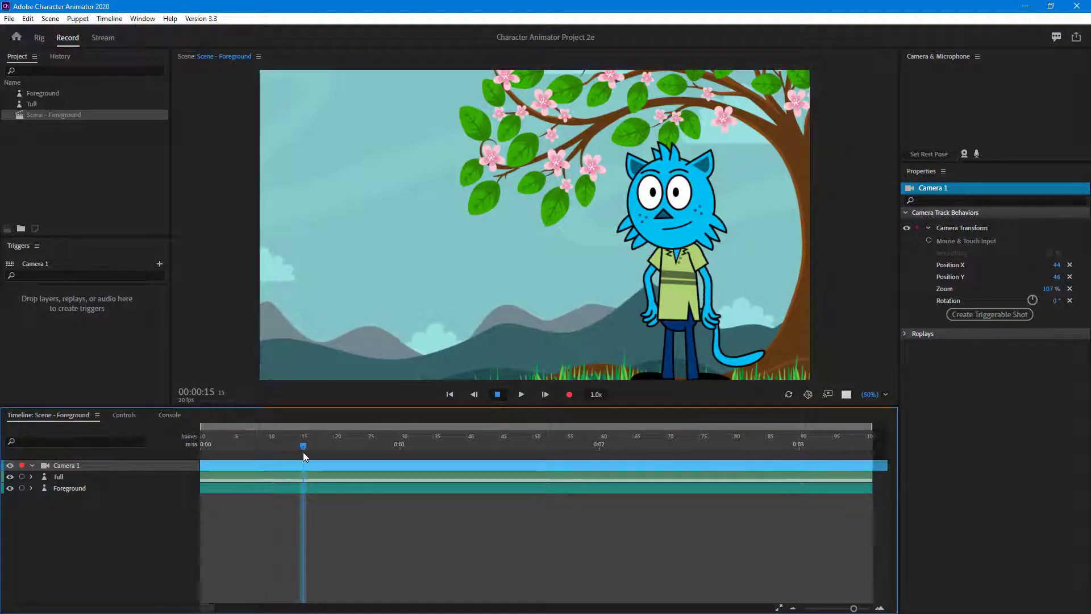
Keyframe Position X, Position Y and Zoom at frame 15, then move to frame 30.
left_click(926, 267)
left_click(927, 278)
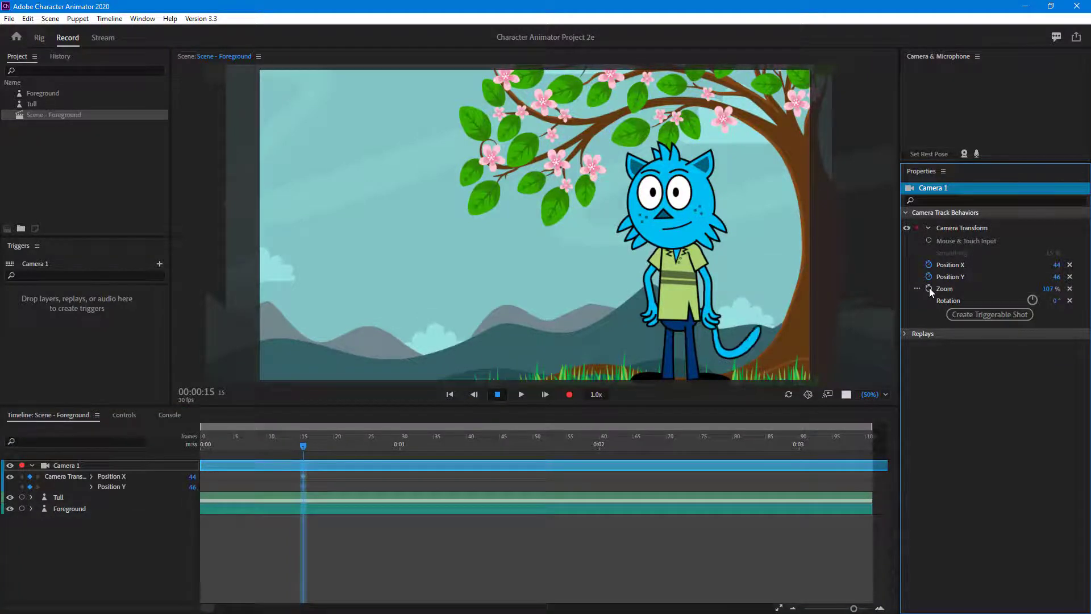
left_click(929, 288)
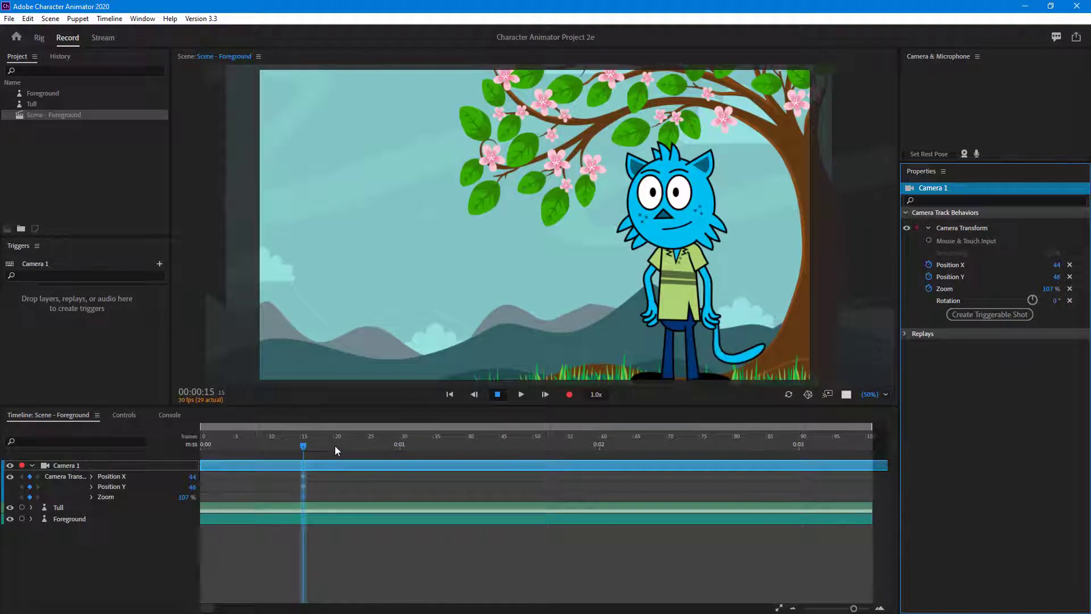
left_click_drag(311, 445, 398, 448)
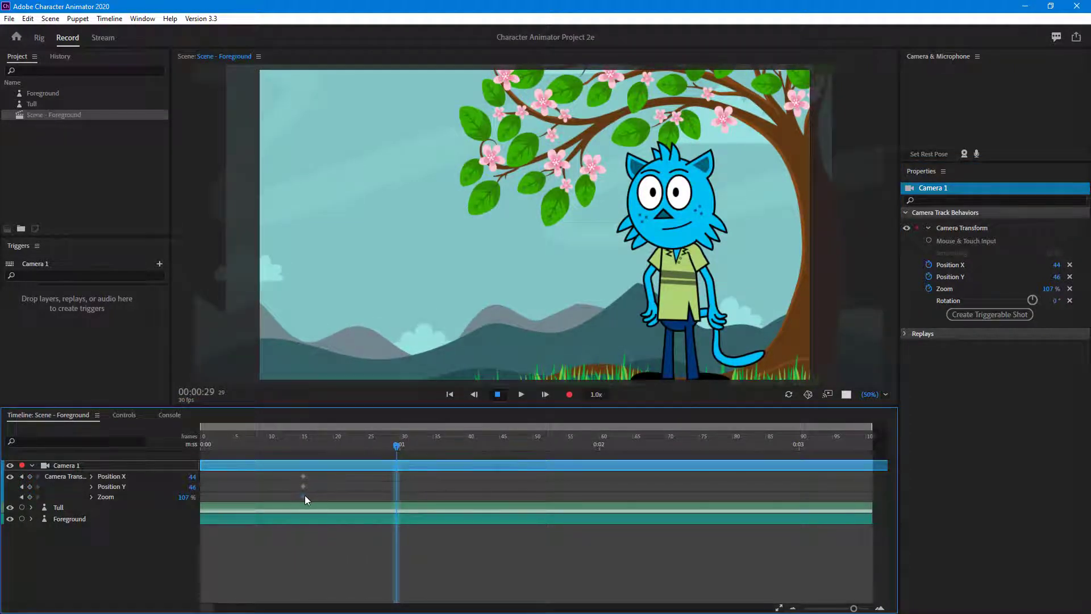
left_click(400, 449)
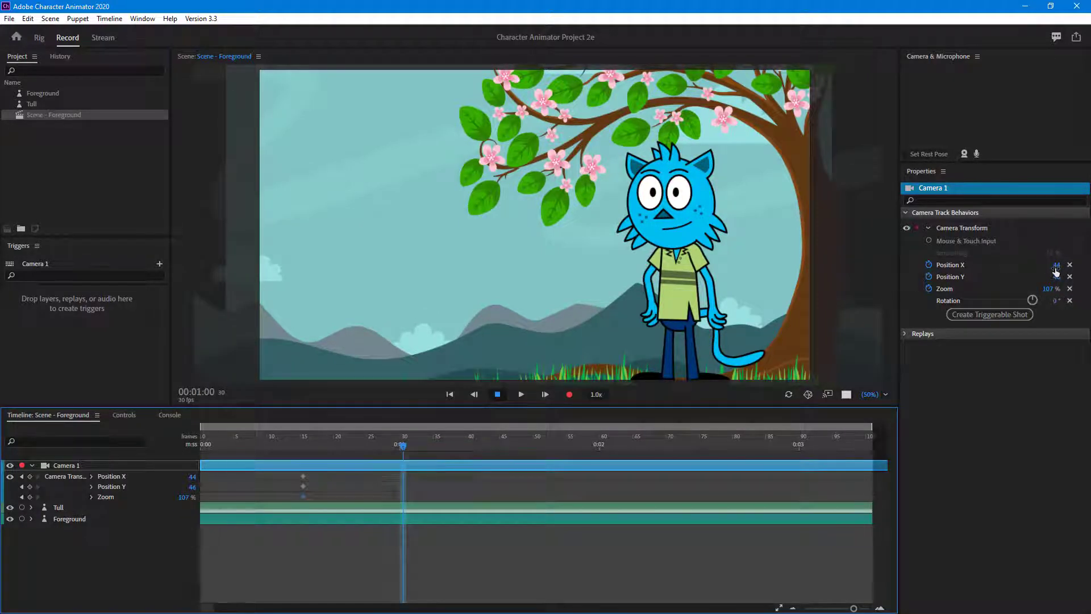
At frame 30, close in on the cat's face: Position X 336, Y -4, Zoom 189%.
left_click_drag(1055, 266, 1084, 289)
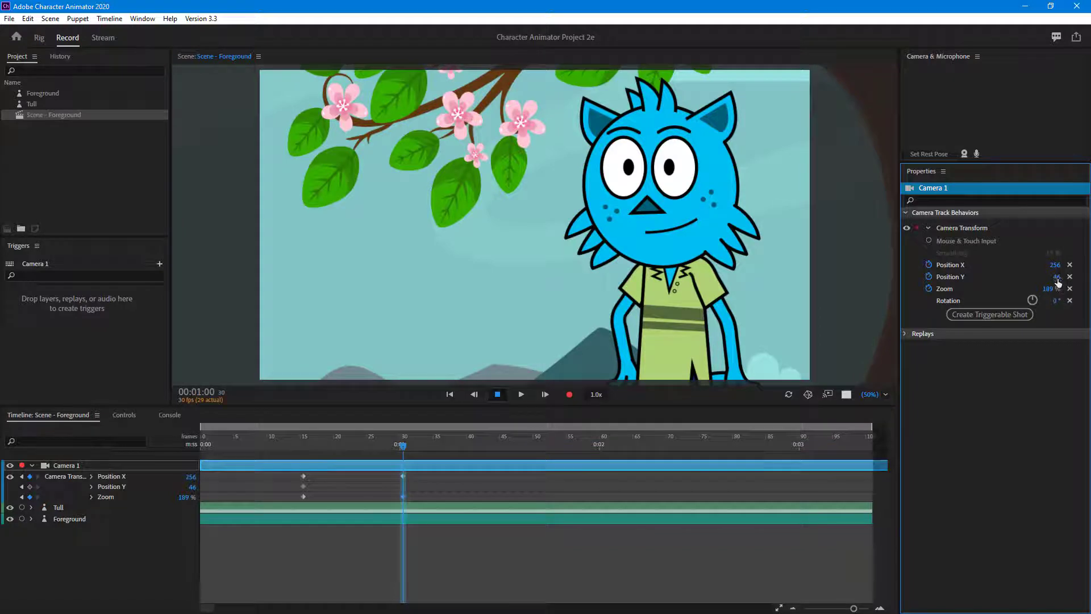
left_click_drag(1055, 278, 1090, 265)
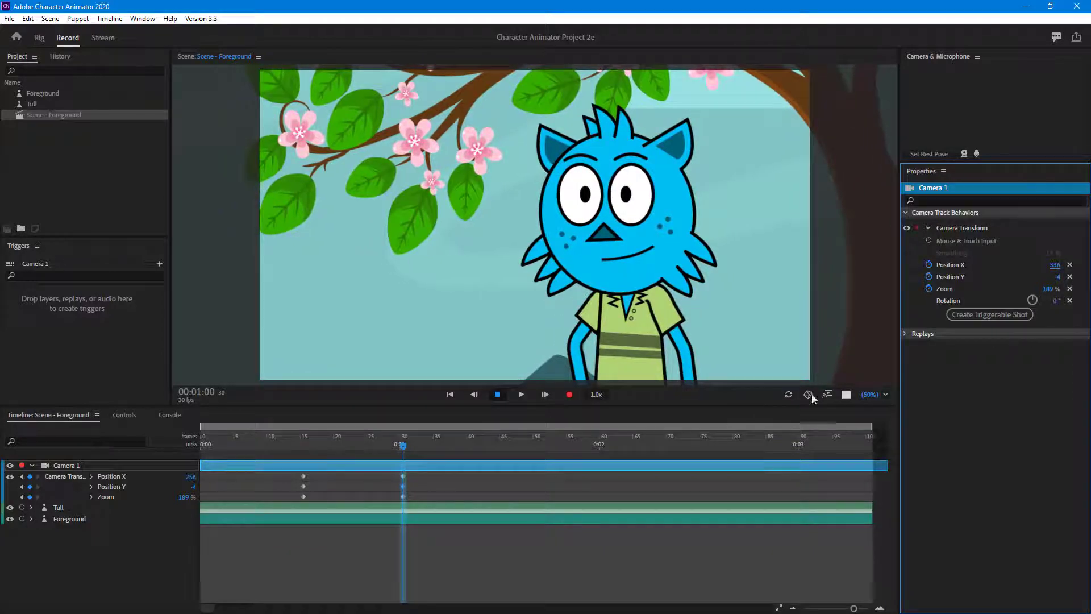
left_click_drag(409, 446, 177, 497)
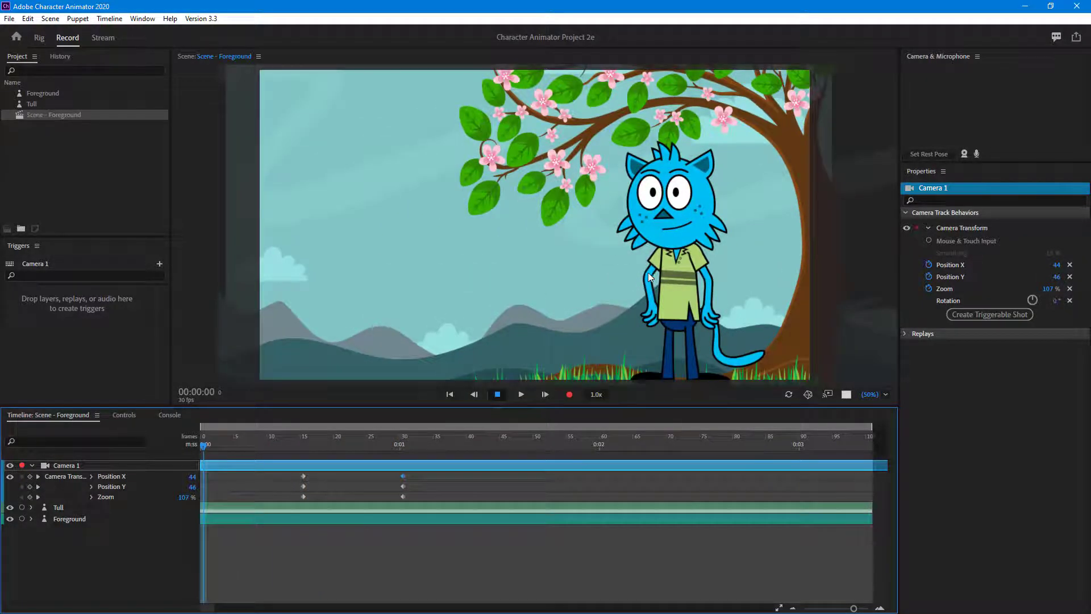
Play back the zoom-in, then move the playhead to frame 60.
left_click(523, 394)
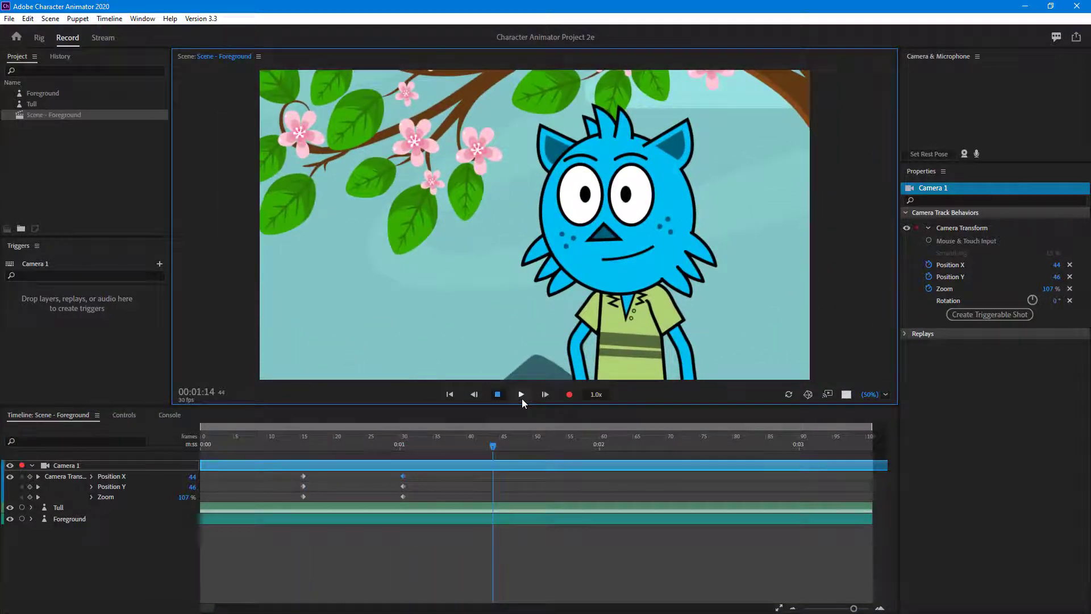
left_click(521, 397)
left_click_drag(504, 445, 603, 473)
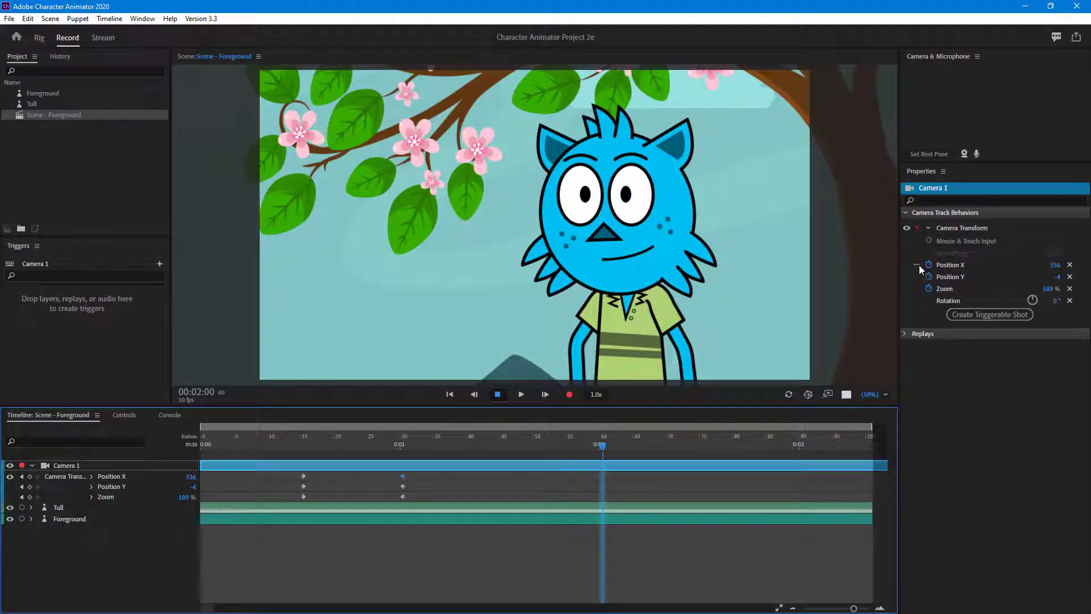
Add Position X, Position Y and Zoom keyframes at frame 60 to hold the close-up.
left_click(29, 482)
left_click(29, 477)
left_click(29, 488)
left_click(30, 487)
left_click(193, 456)
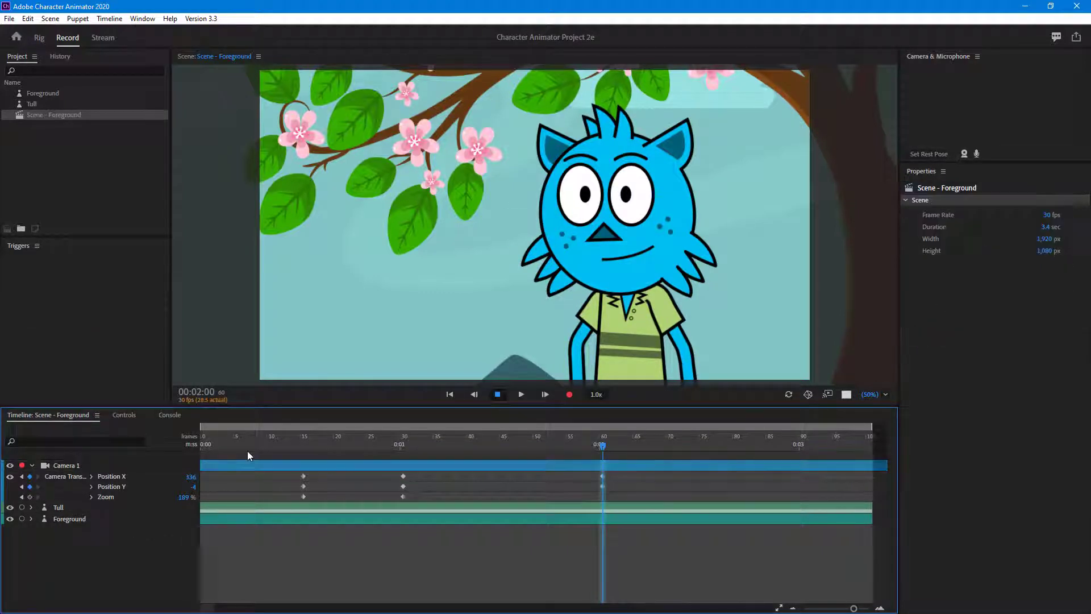
left_click(29, 497)
At frame 75, pull the camera back to 146% zoom (X 272, Y 39), then return to start.
left_click_drag(312, 445, 703, 459)
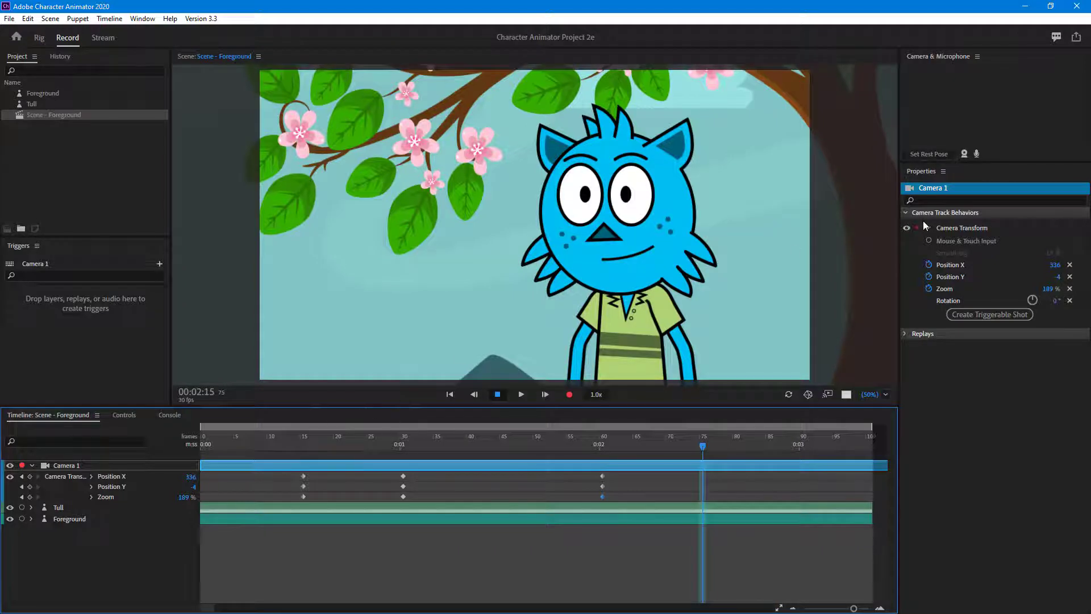
left_click_drag(1044, 292, 1077, 280)
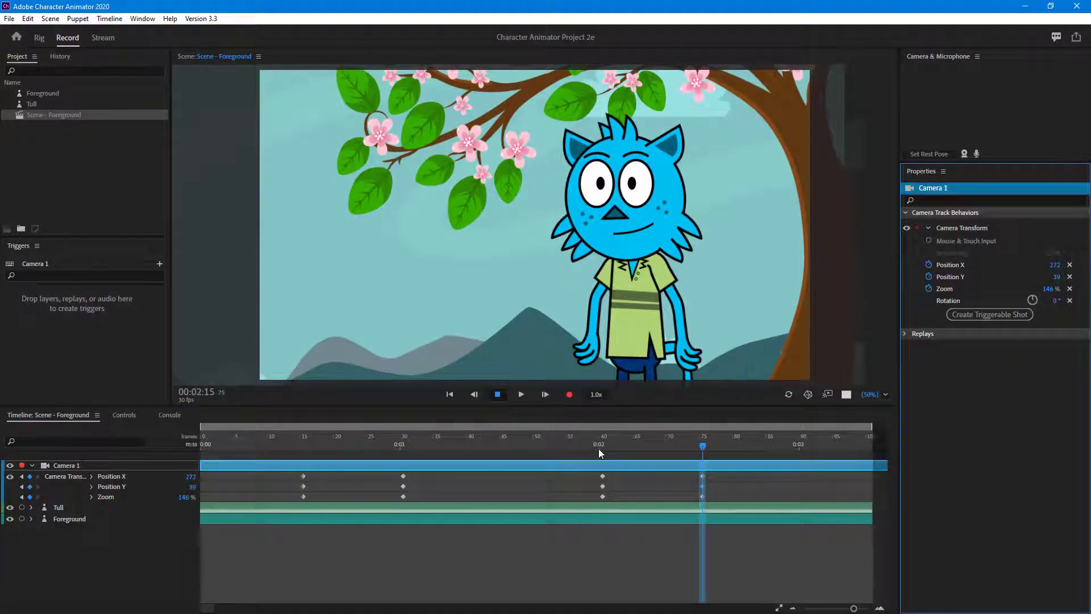
left_click(599, 449)
key("Home")
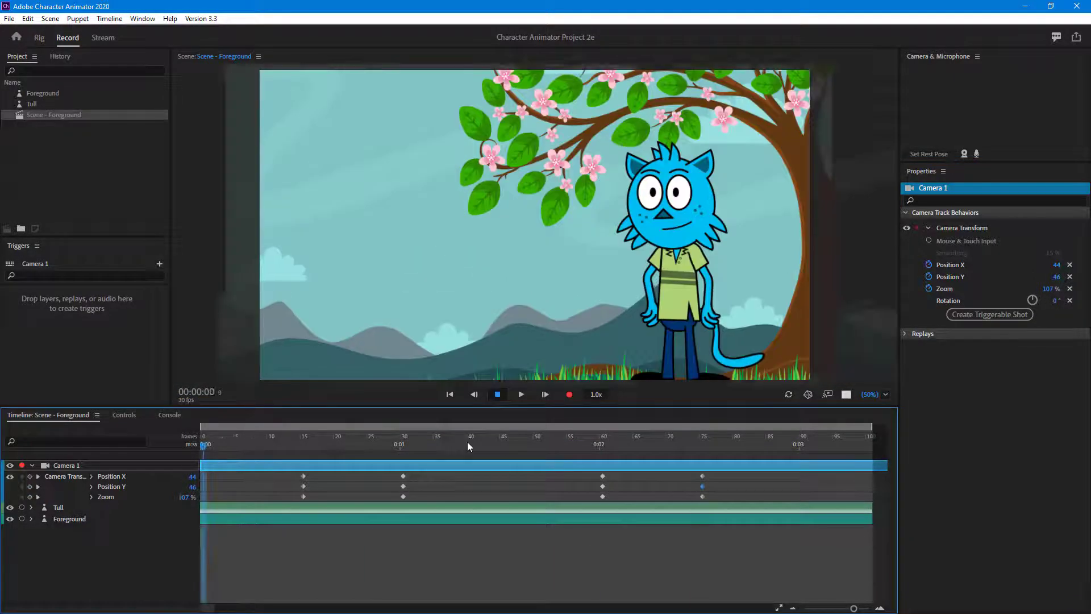
left_click(523, 399)
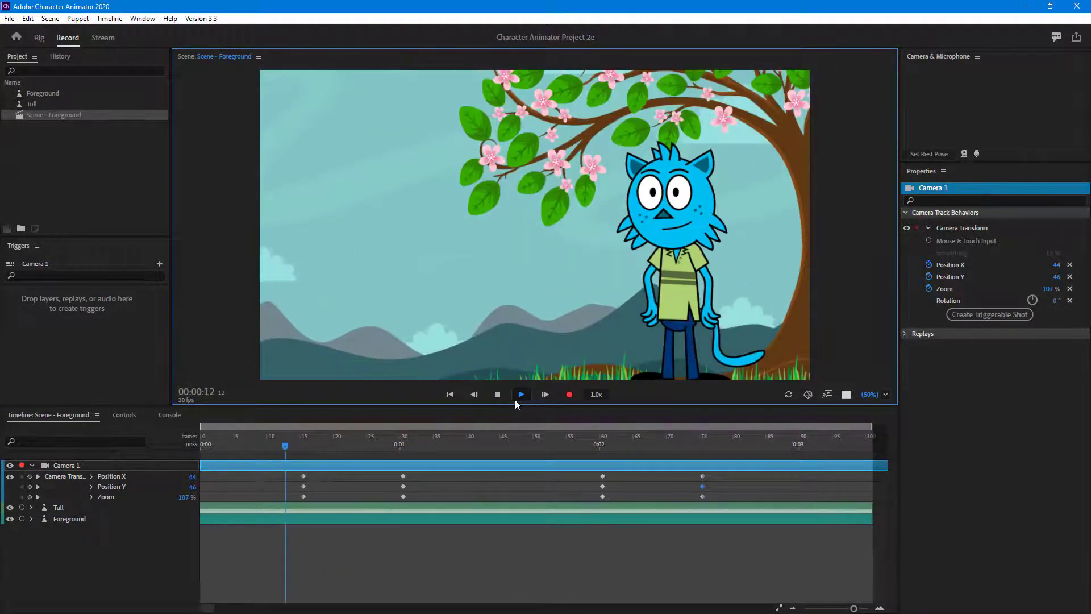
left_click(498, 395)
left_click_drag(412, 445, 255, 458)
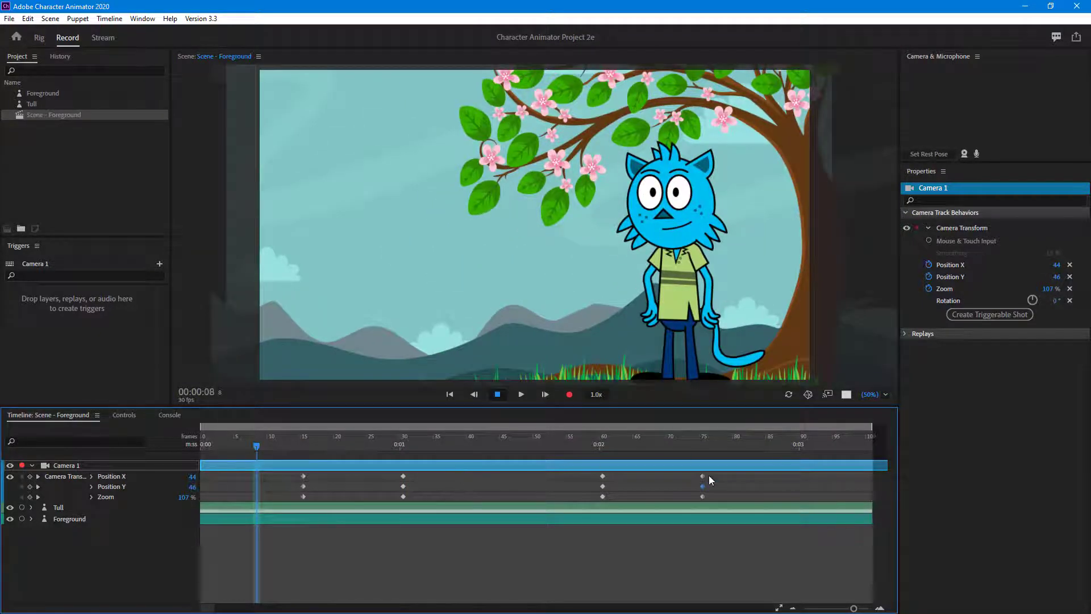
left_click_drag(295, 473, 620, 491)
Apply Ease to all camera keyframes at frames 15, 30, 60 and 75, then scrub to check.
left_click_drag(704, 492, 711, 502)
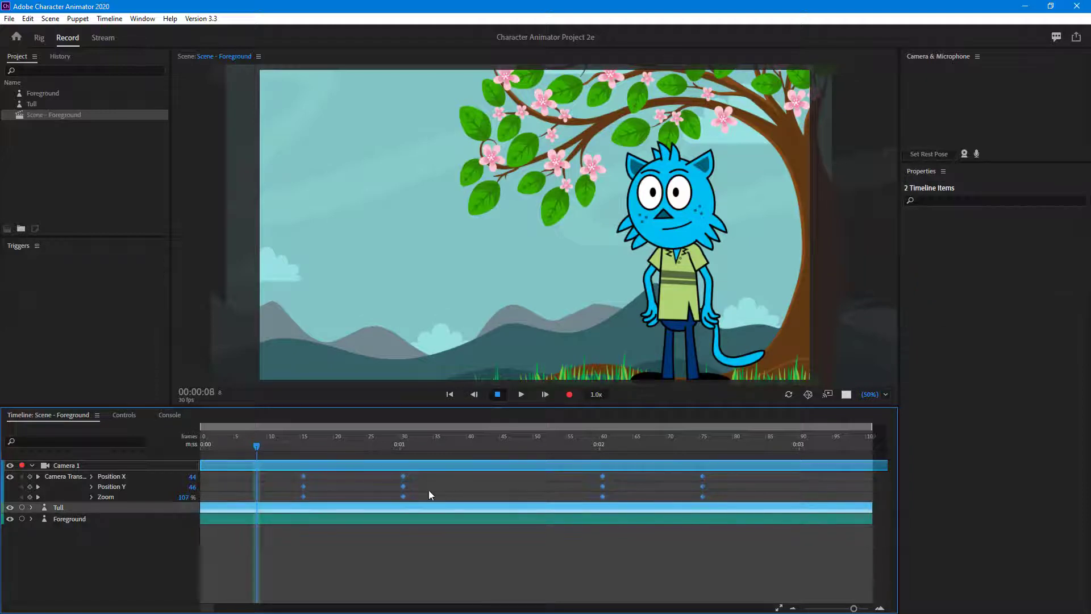
right_click(404, 476)
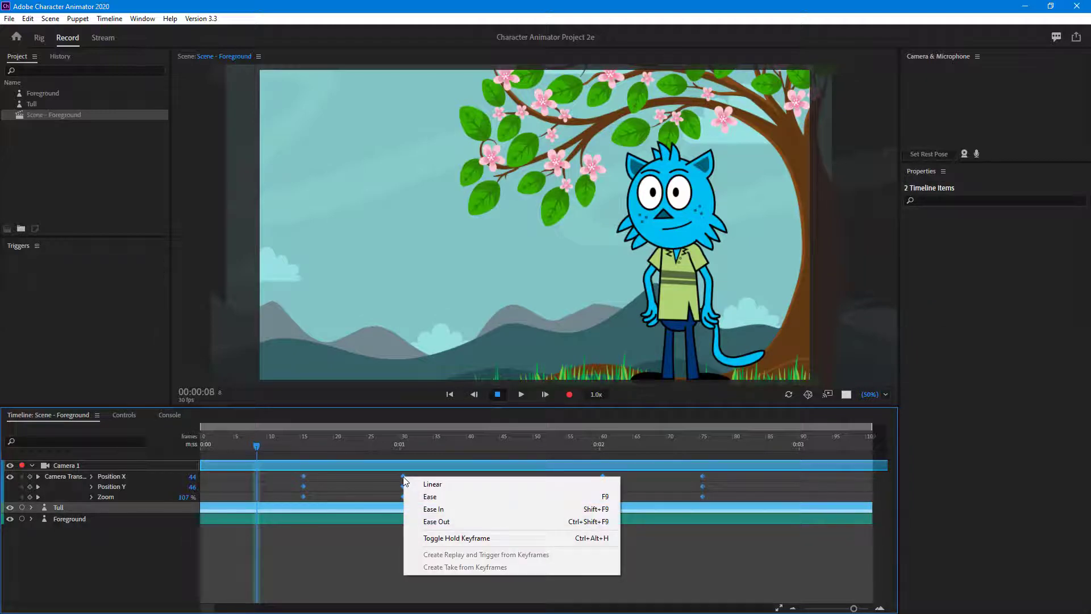
left_click(462, 496)
left_click_drag(295, 439, 338, 450)
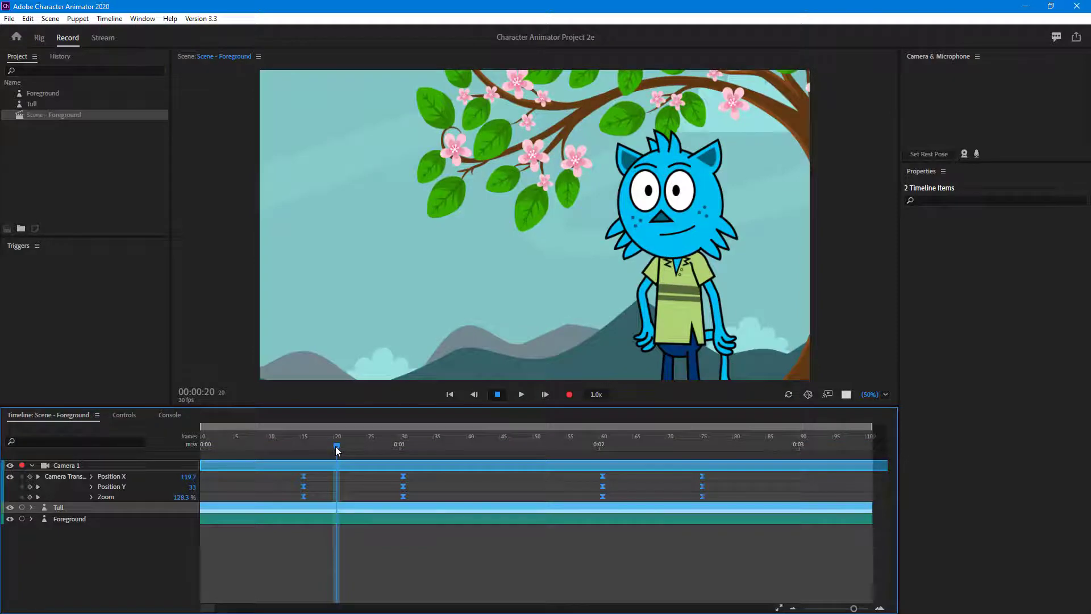
left_click_drag(337, 451, 223, 450)
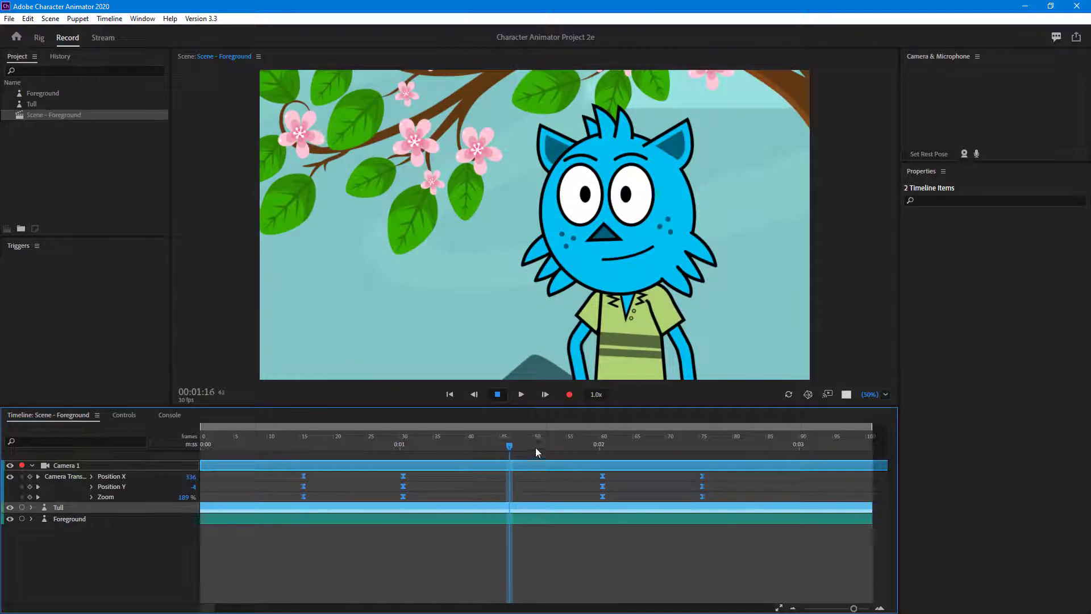
Play the scene from the start, then select Camera 1's frame-15 Position X keyframe.
key("Home")
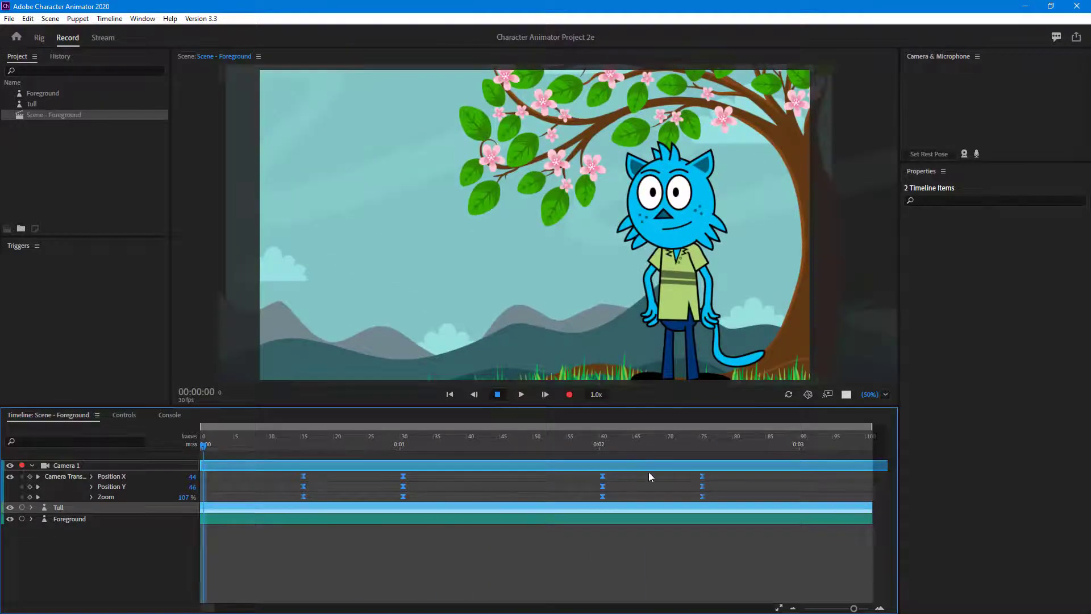
left_click(523, 394)
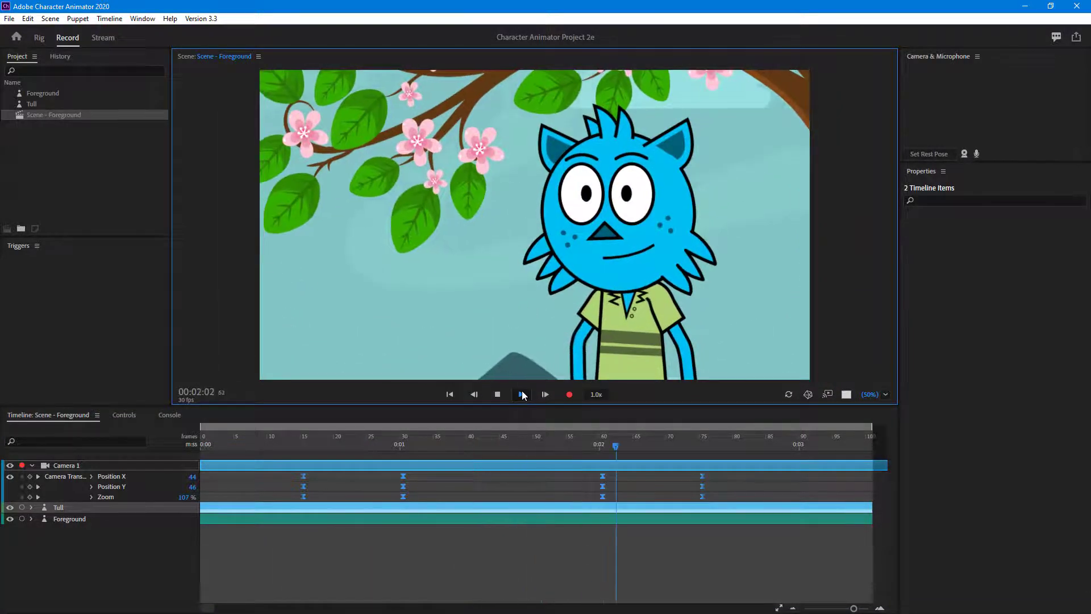
left_click(420, 497)
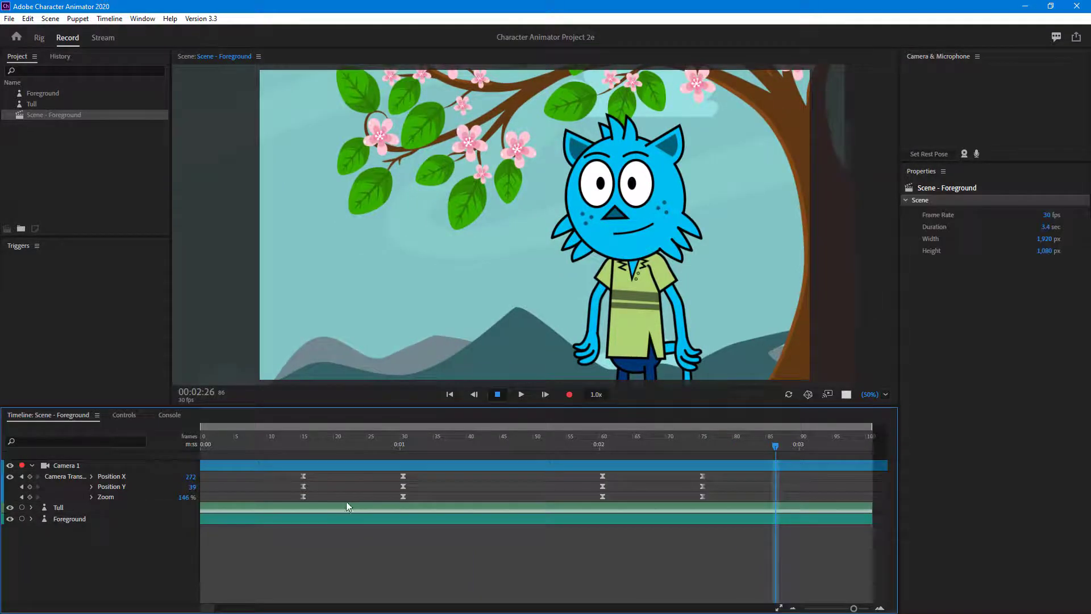
left_click(312, 469)
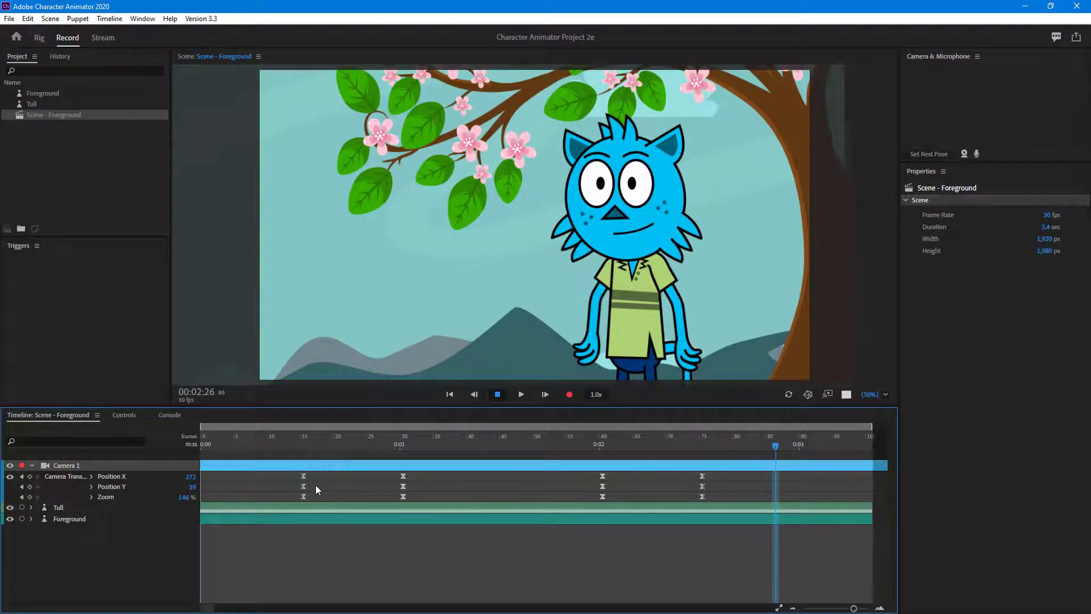
left_click(304, 479)
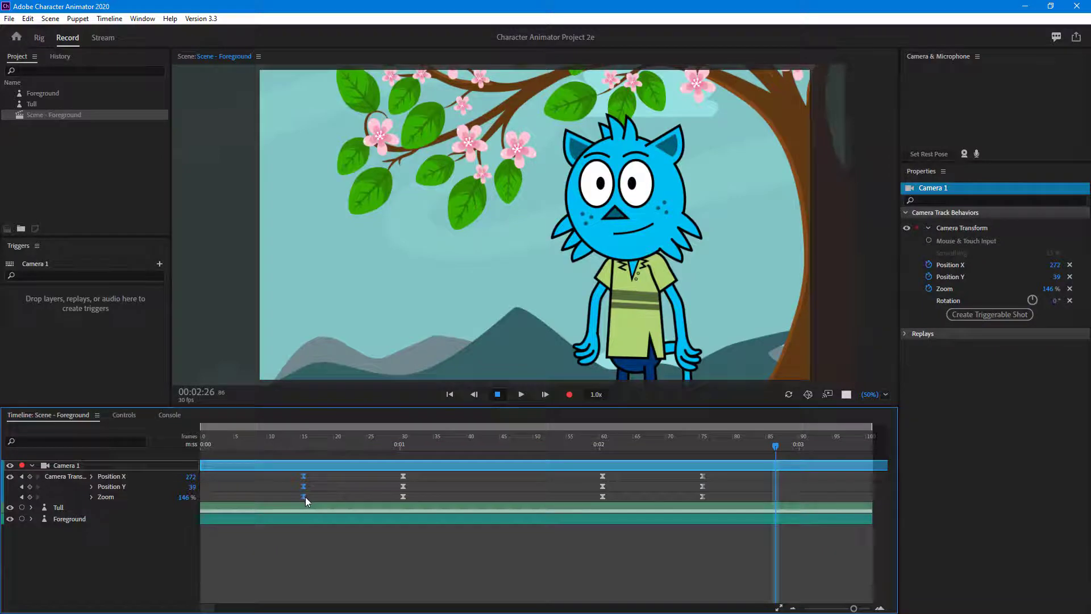
Move the final camera keyframes from frame 75 to about frame 86 and play back to check.
left_click(701, 475)
left_click_drag(702, 496, 775, 490)
left_click(450, 394)
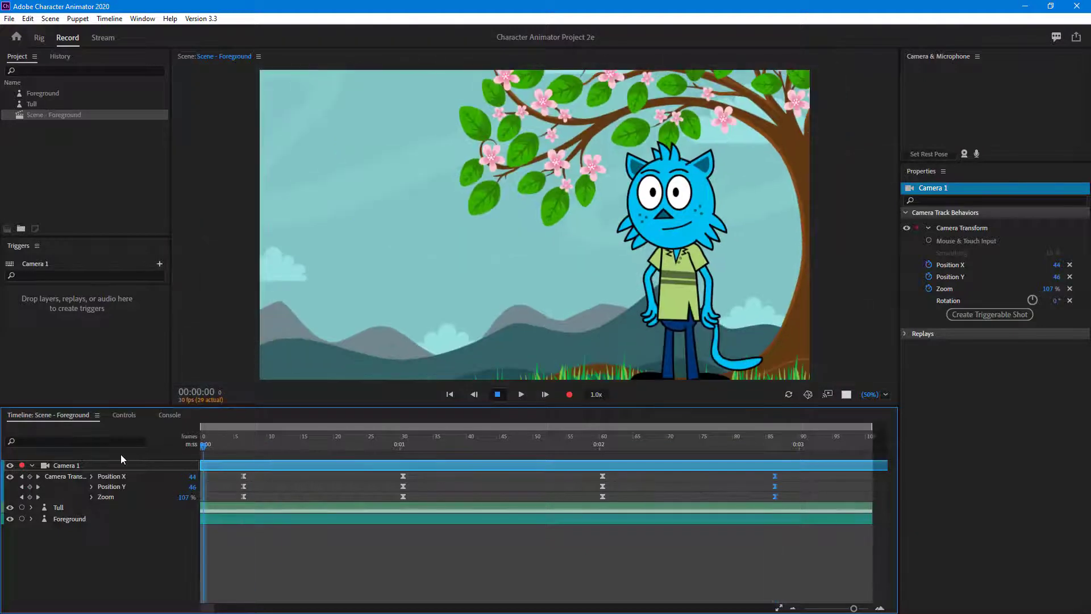
left_click(524, 398)
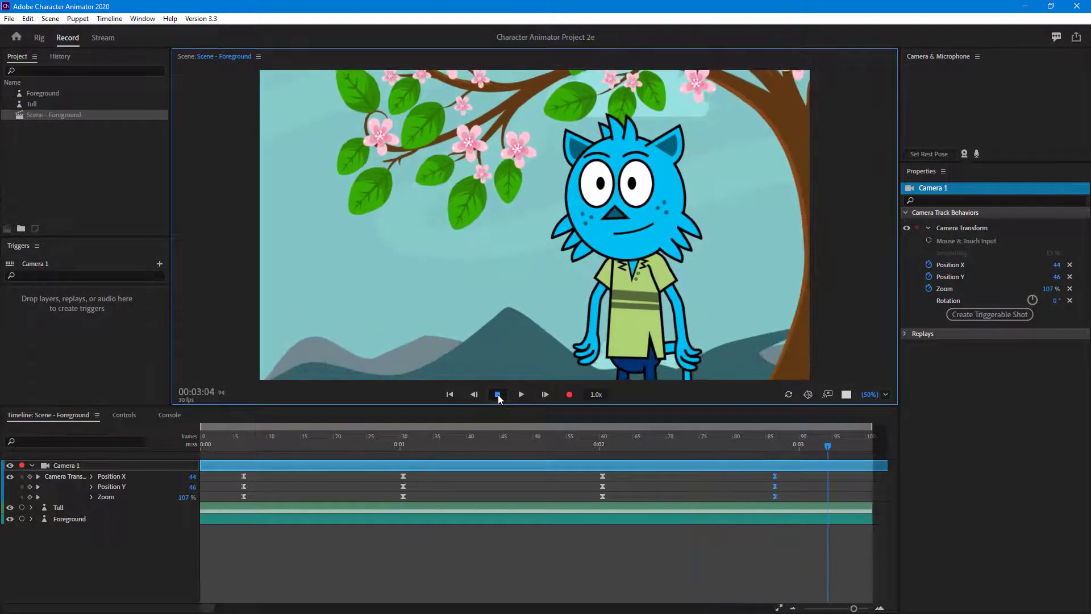
left_click(498, 394)
left_click(204, 443)
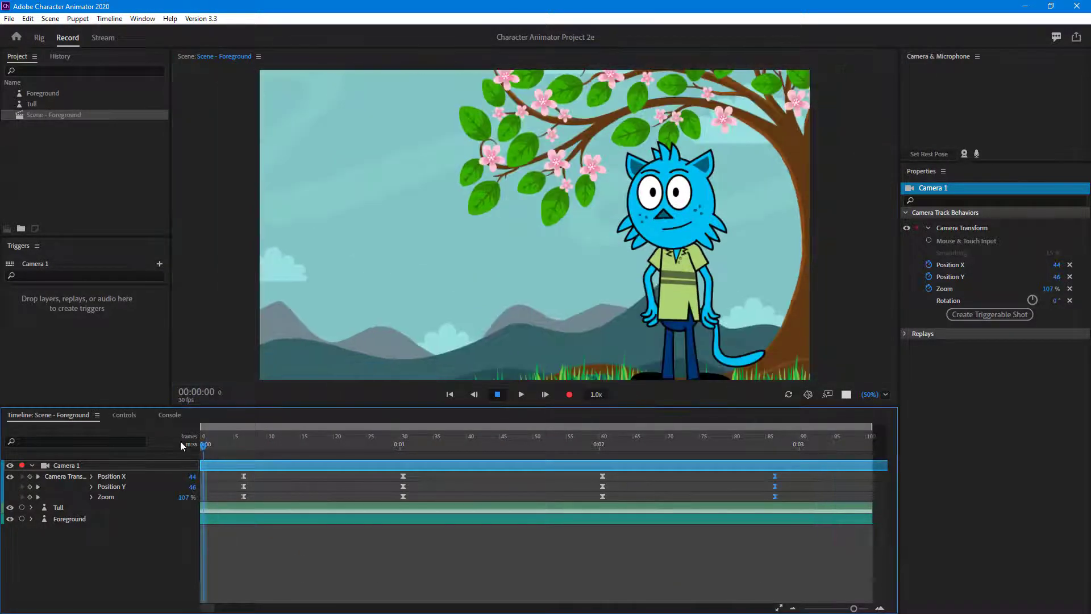
Copy the opening camera keyframes near frame 6, paste them at frame 96, and play back.
left_click(237, 507)
left_click(253, 480)
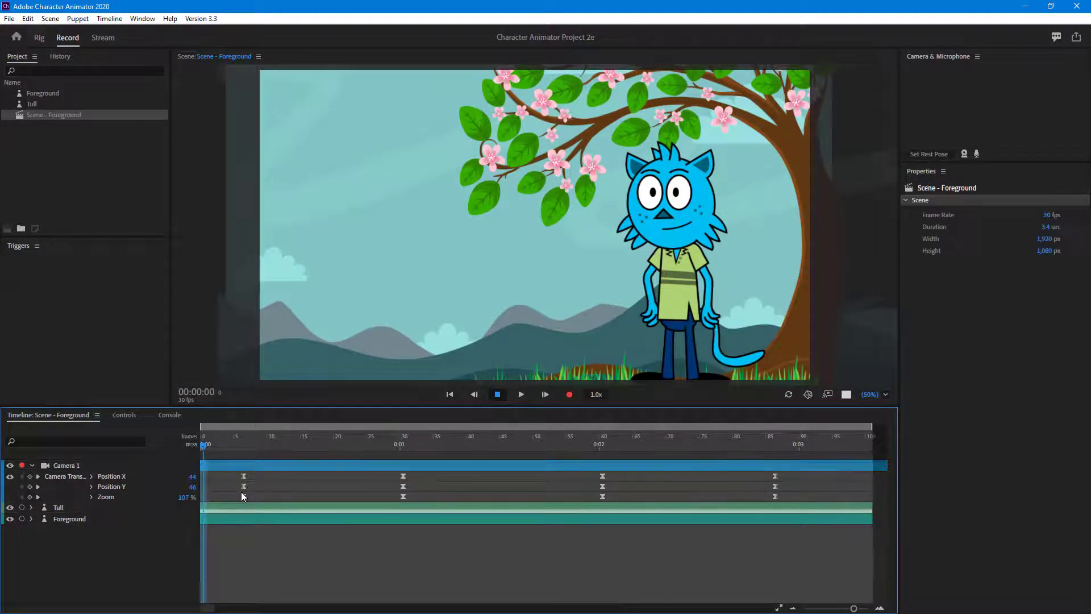
key("ctrl+c")
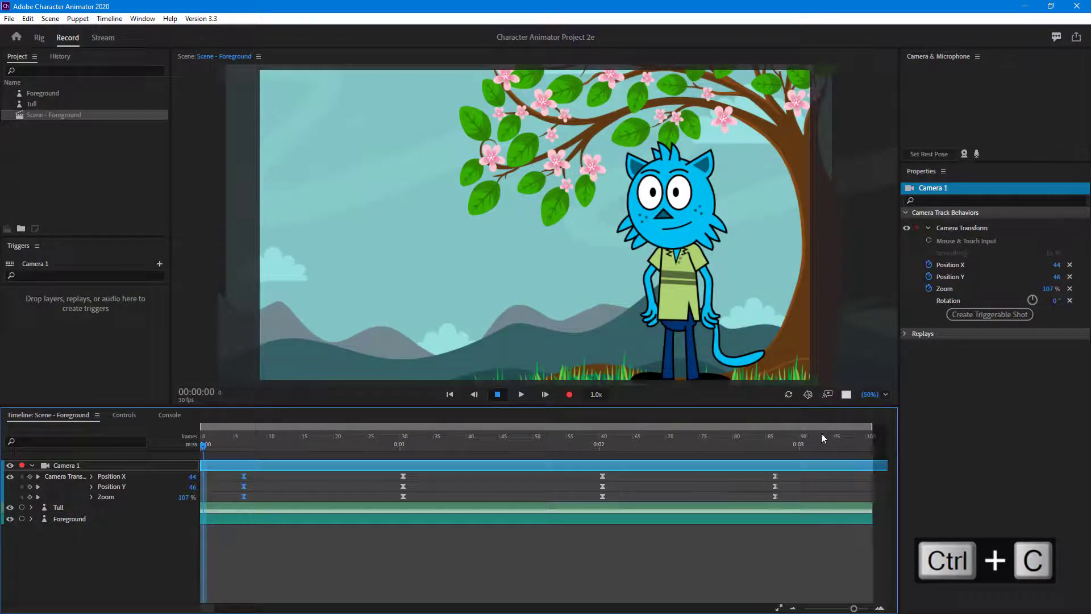
left_click(845, 436)
key("ctrl+v")
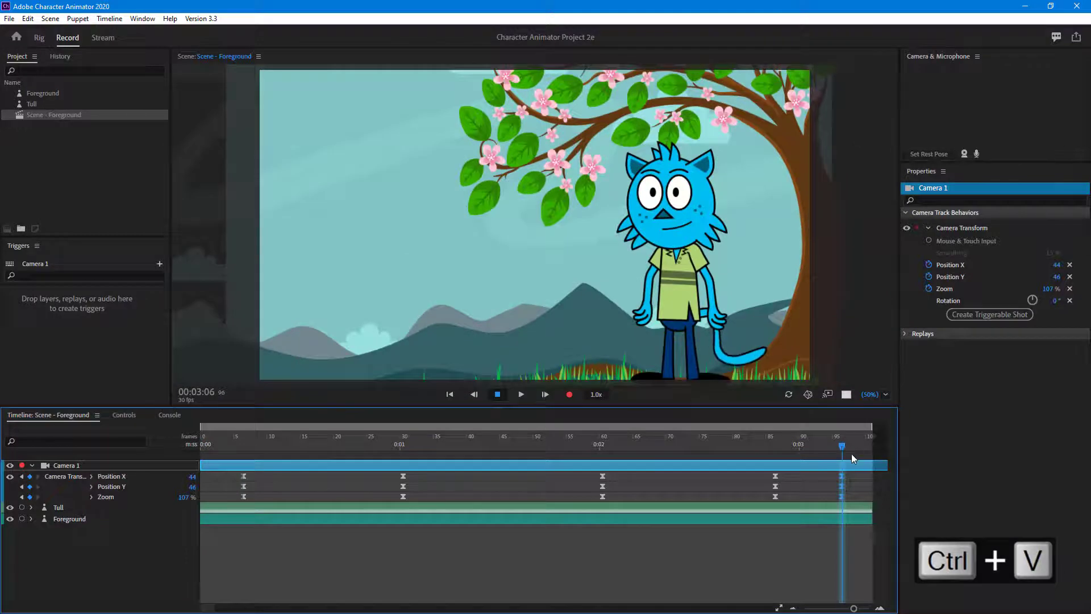
left_click(520, 395)
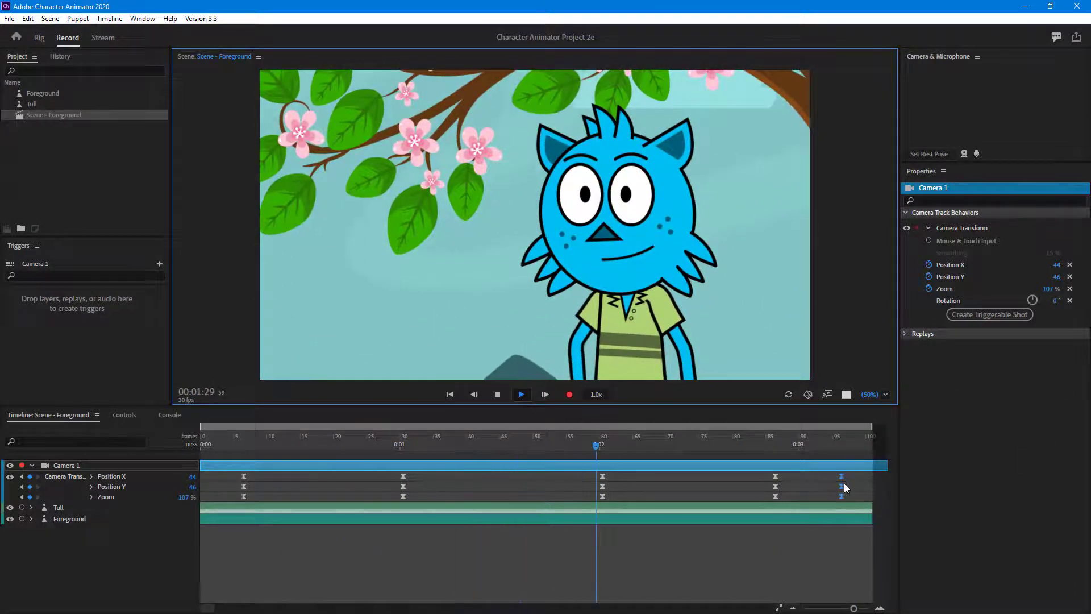
Stop playback and move the frame-86 camera keyframes to frame 80.
key("space")
left_click(776, 475)
left_click(778, 486, "shift")
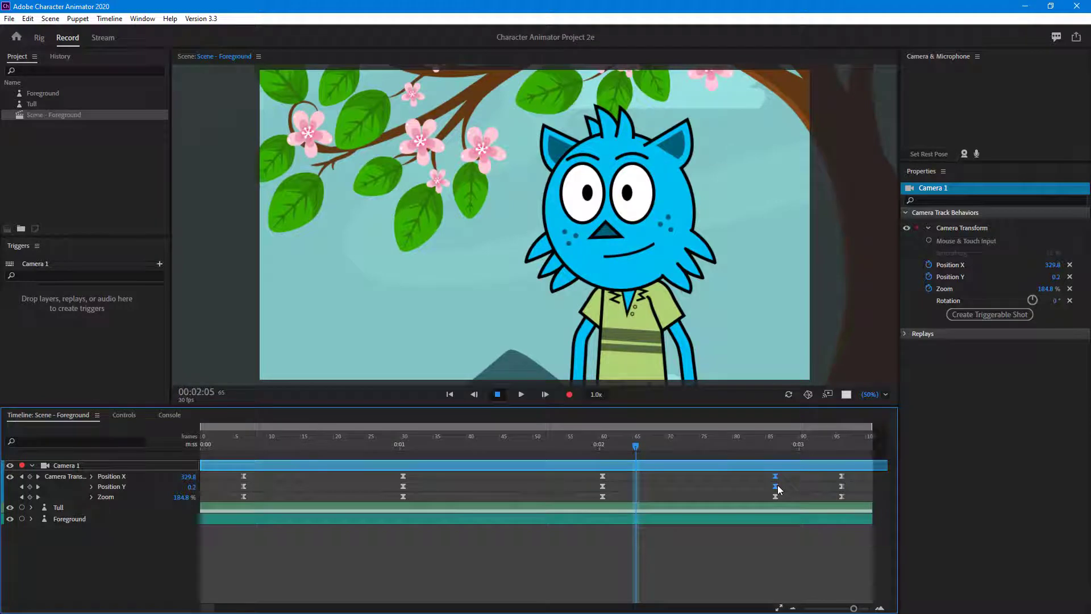
left_click_drag(776, 496, 736, 497)
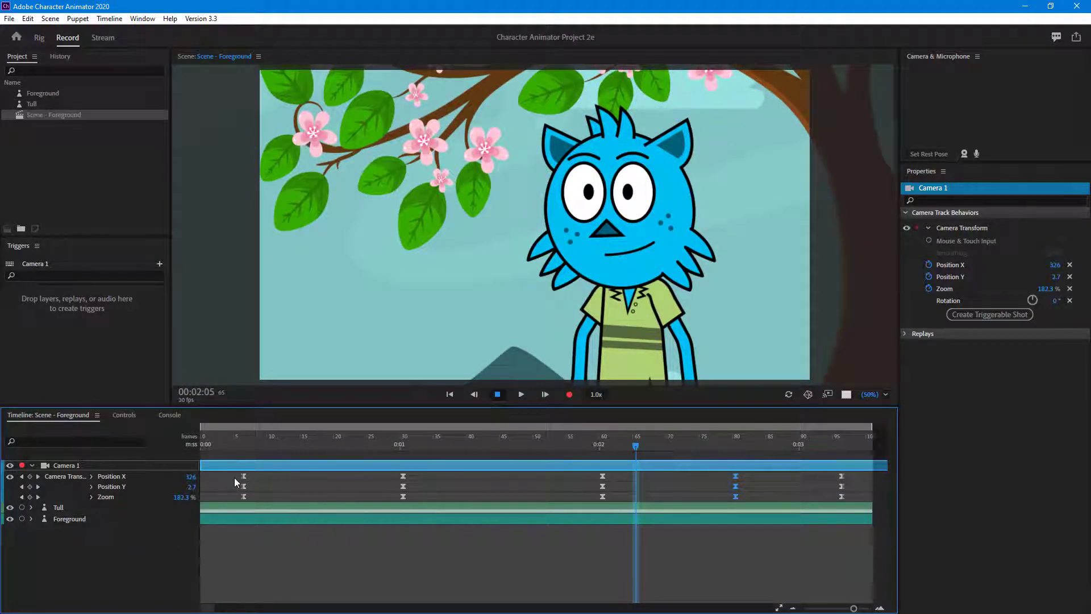
Make all camera keyframes hold keyframes and replay the scene from the start.
left_click_drag(235, 480, 803, 508)
right_click(603, 479)
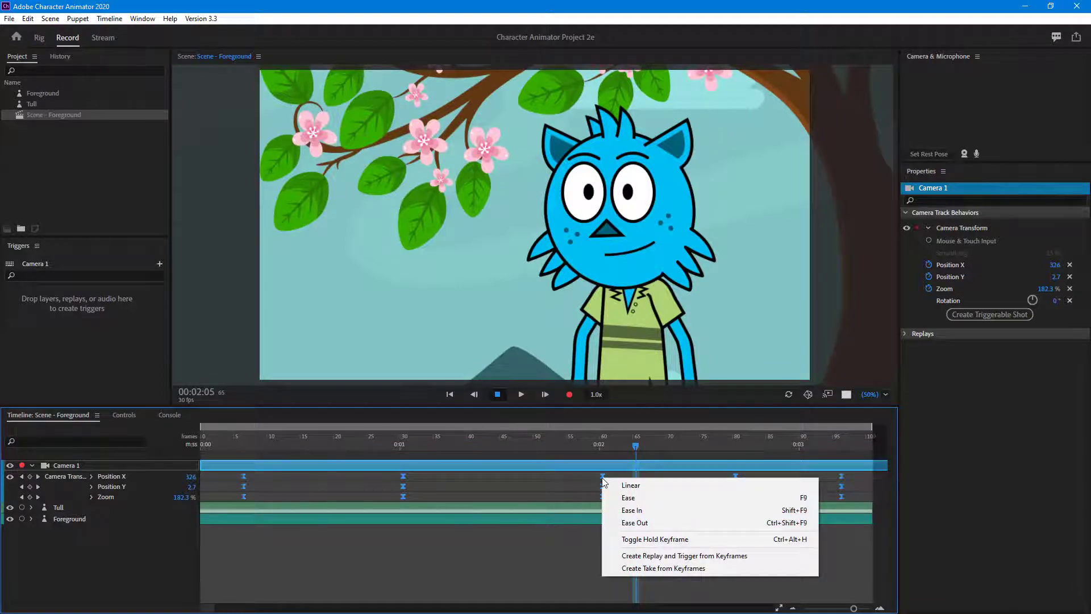
left_click(680, 540)
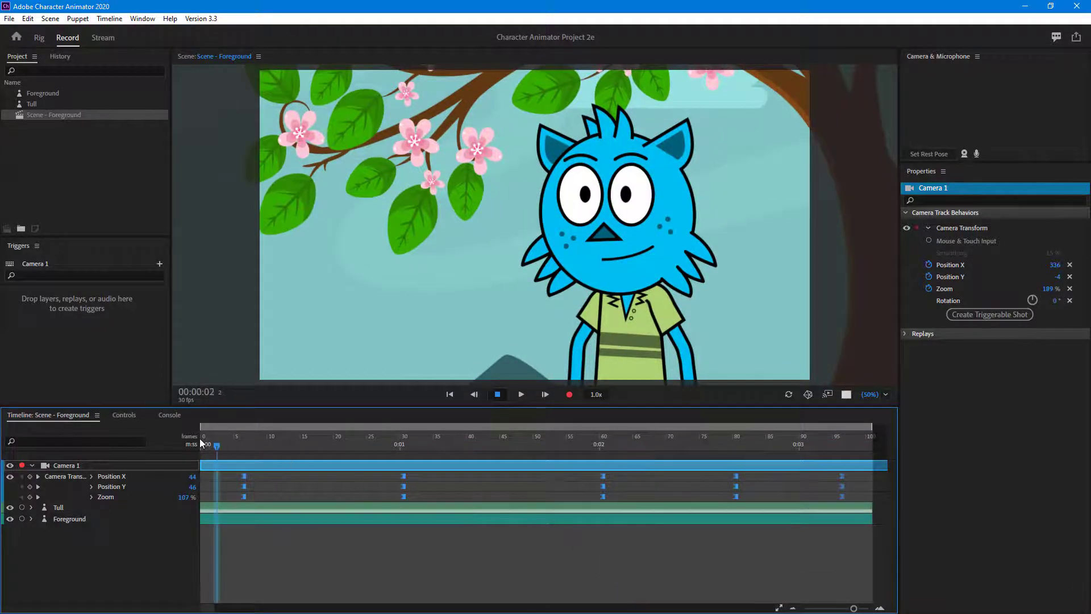
left_click(210, 438)
left_click(522, 395)
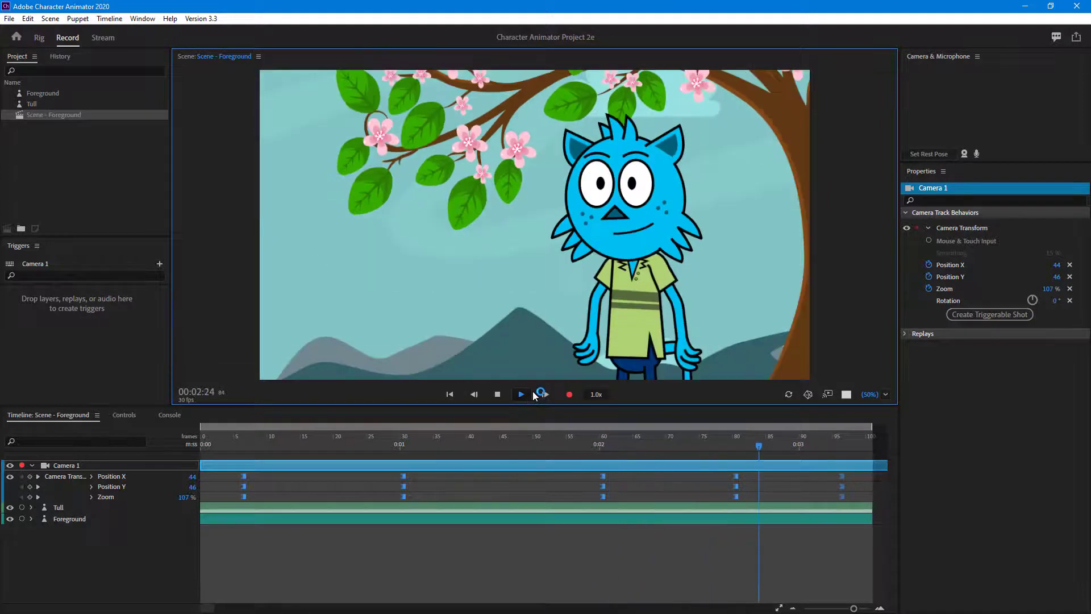
key("space")
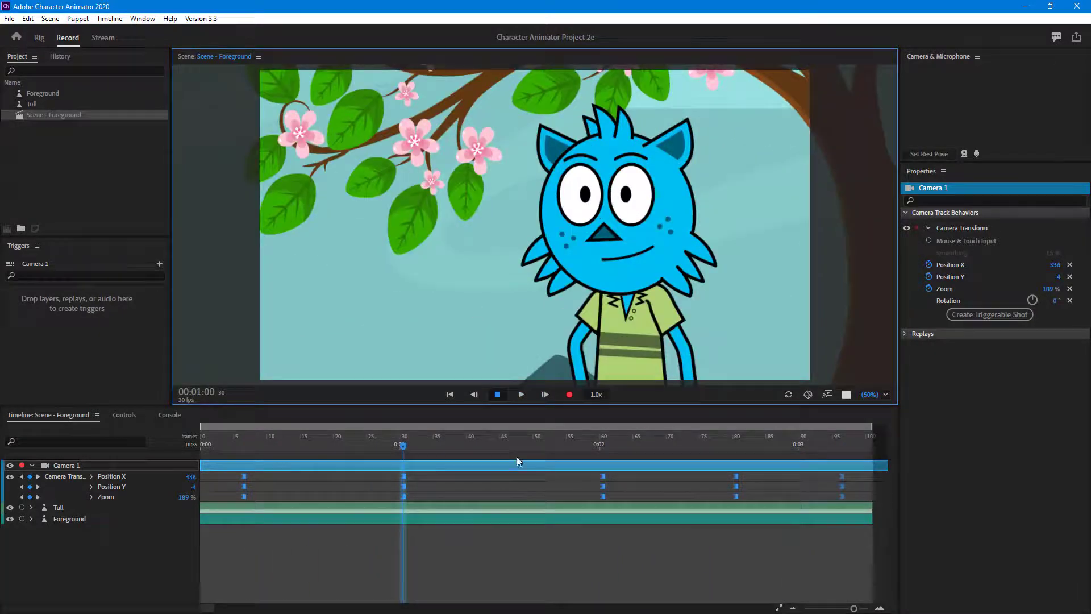
left_click(513, 467)
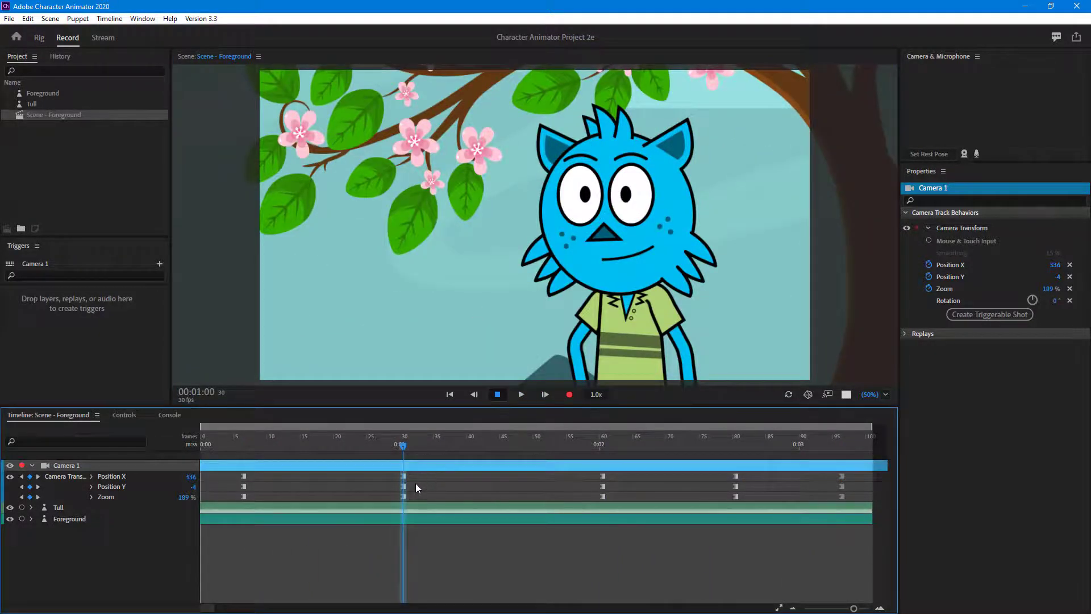
Switch the frame-5 and frame-29 camera keyframes from hold to Ease, then return to the start.
key("alt+Left")
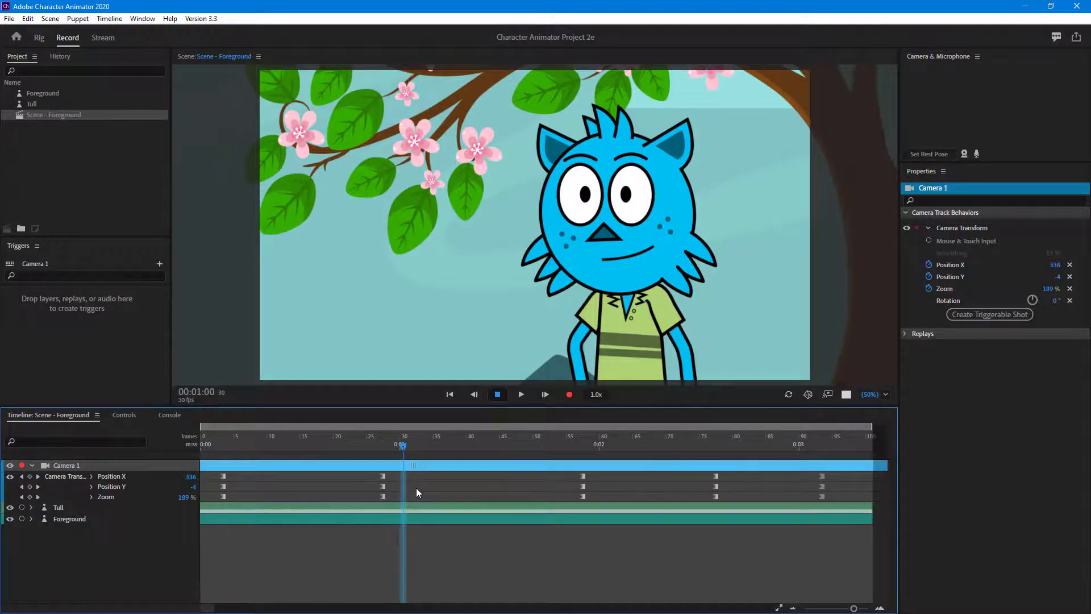
mouse_move(418, 476)
left_mouse_down()
mouse_move(398, 476)
mouse_move(400, 487)
left_mouse_up()
left_click_drag(239, 472, 237, 501)
right_click(237, 500)
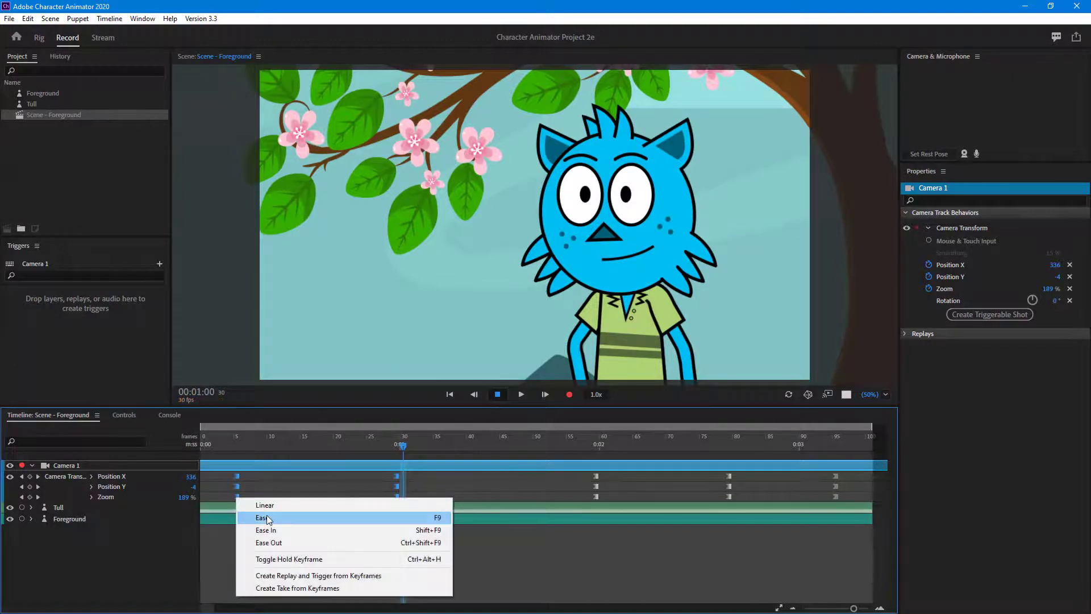
left_click(277, 516)
left_click(223, 445)
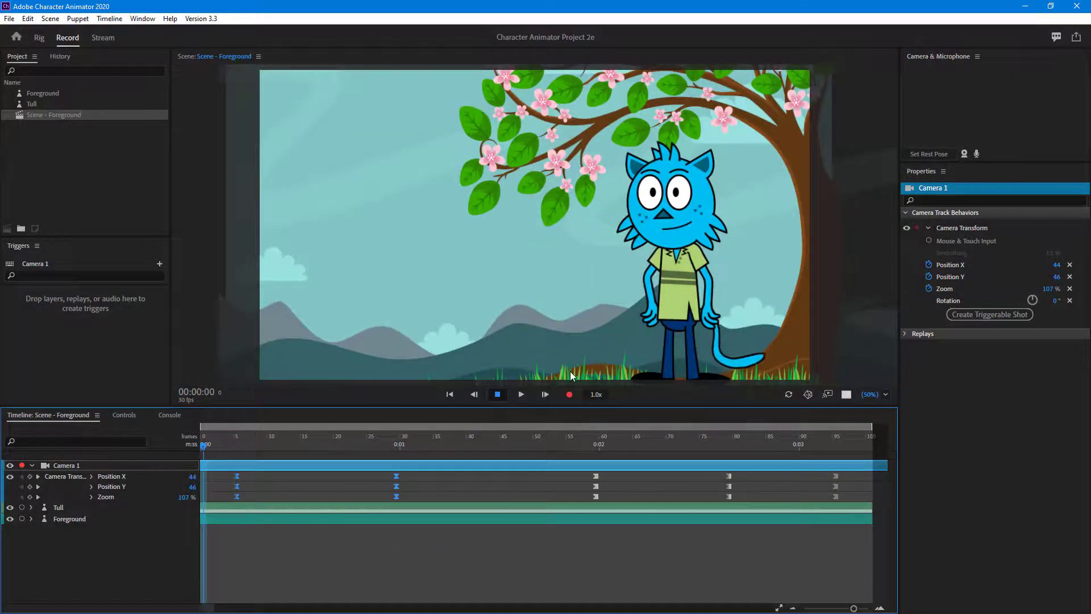
Preview the eased camera zoom on the blue cat, stopping partway through.
left_click(545, 394)
left_click(545, 394)
left_click(521, 394)
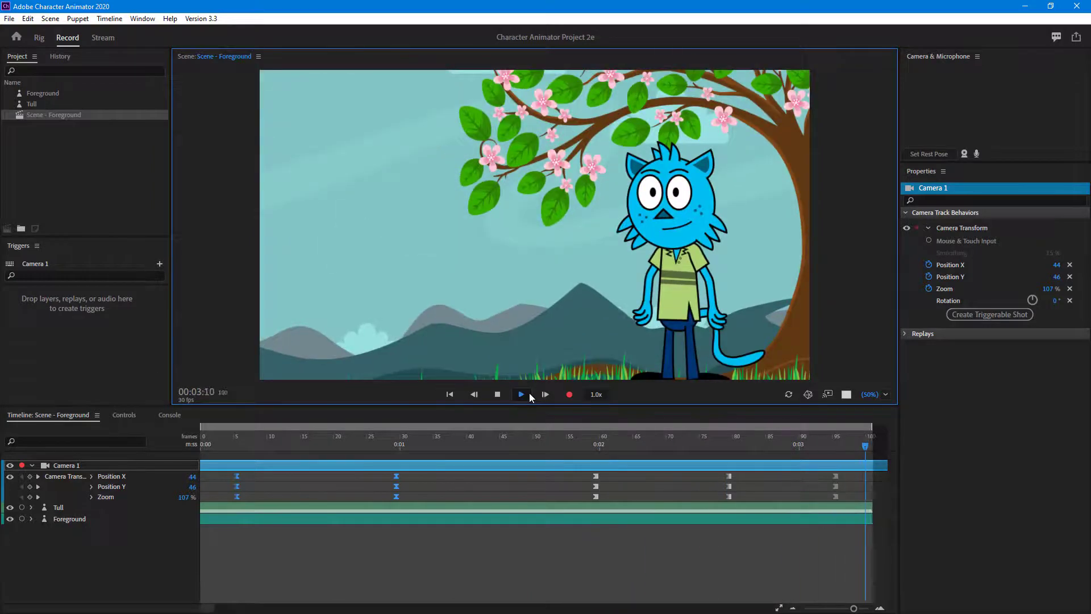
left_click(497, 394)
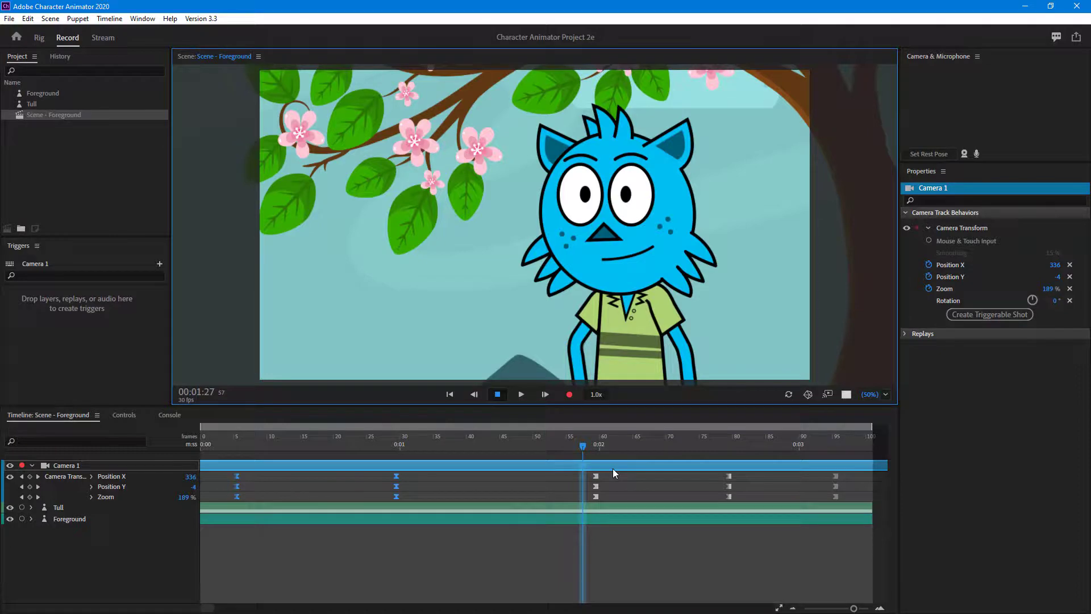